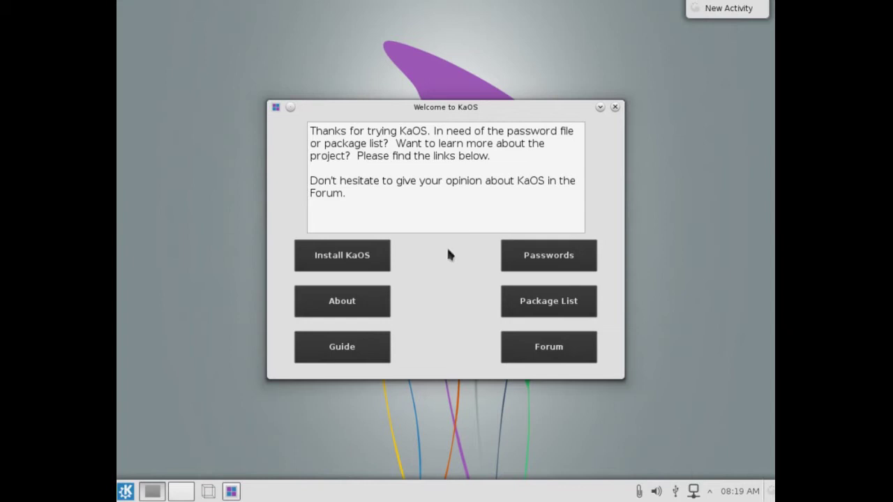
Step: Start the KaOS installation despite the memory warning and proceed through the release notes and license approval to the keyboard setup
click(365, 266)
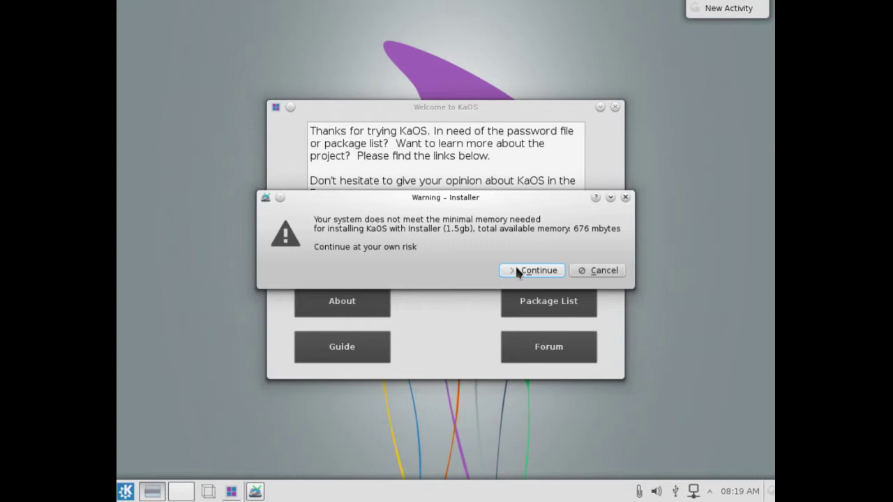
click(533, 270)
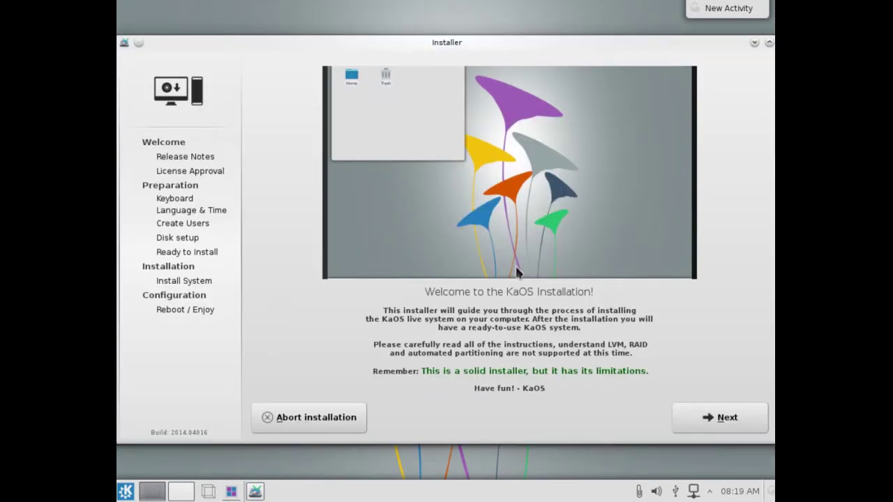
click(701, 420)
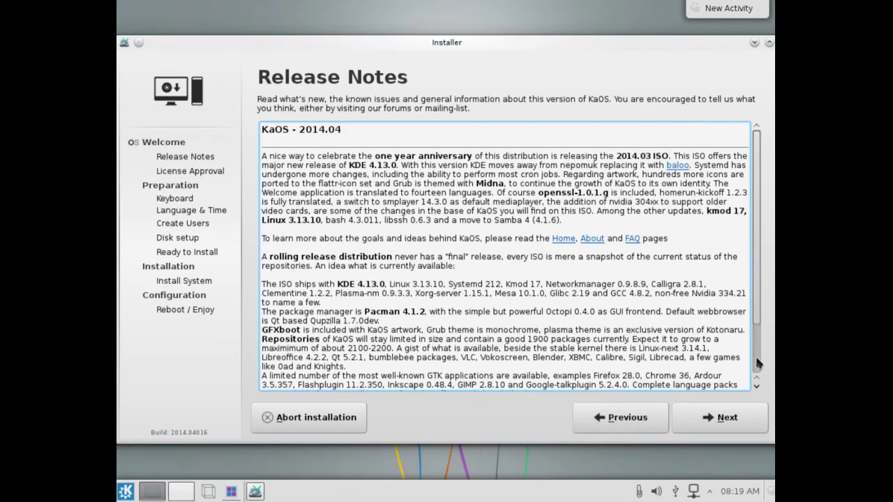
scroll(756, 358, down, 3)
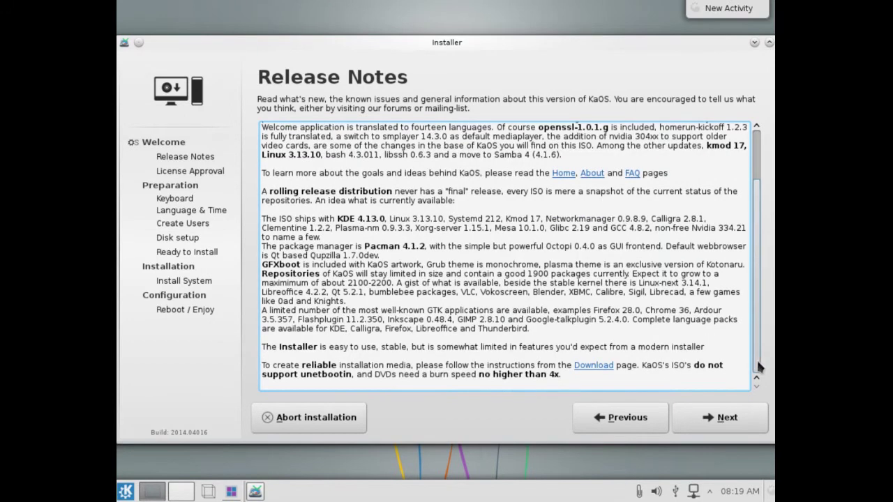
click(713, 423)
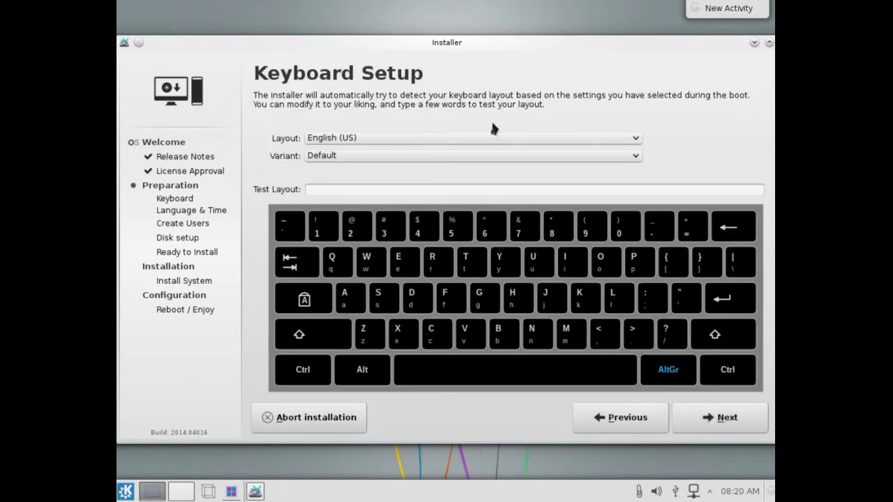
Step: Set the keyboard layout to German with the Default variant and proceed to the language and time settings
click(485, 137)
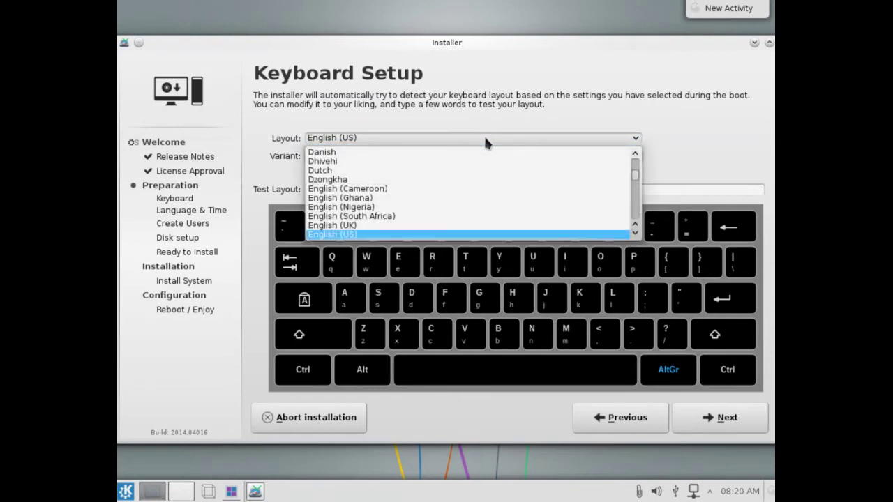
click(633, 193)
click(636, 207)
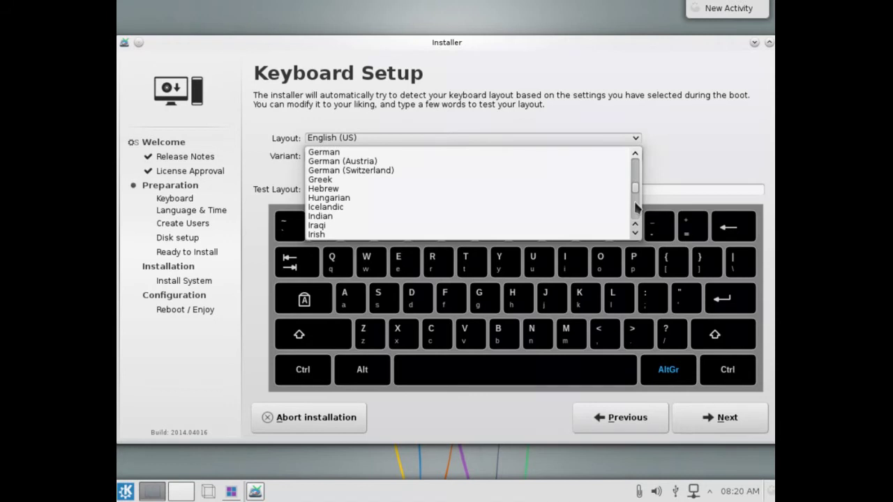
key(Escape)
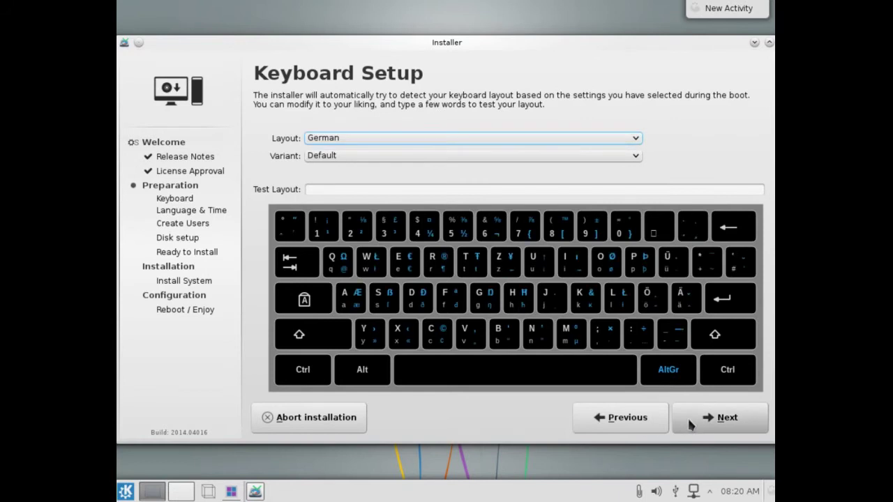
click(708, 418)
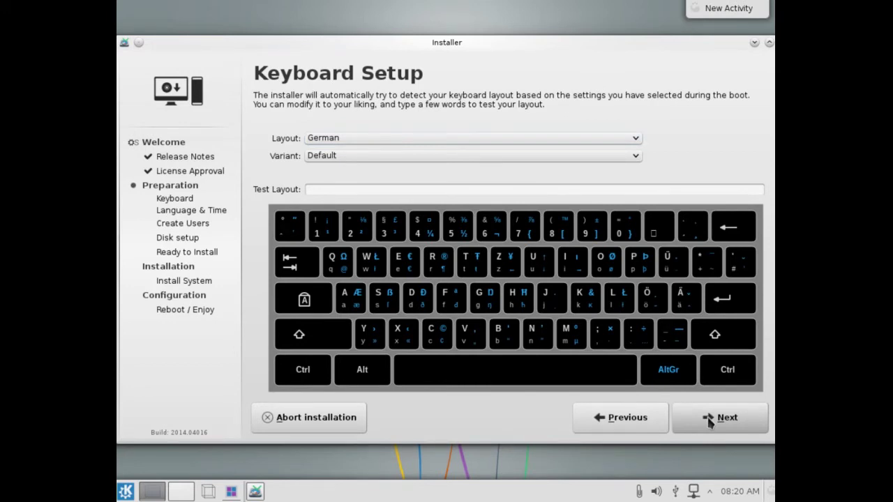
click(720, 418)
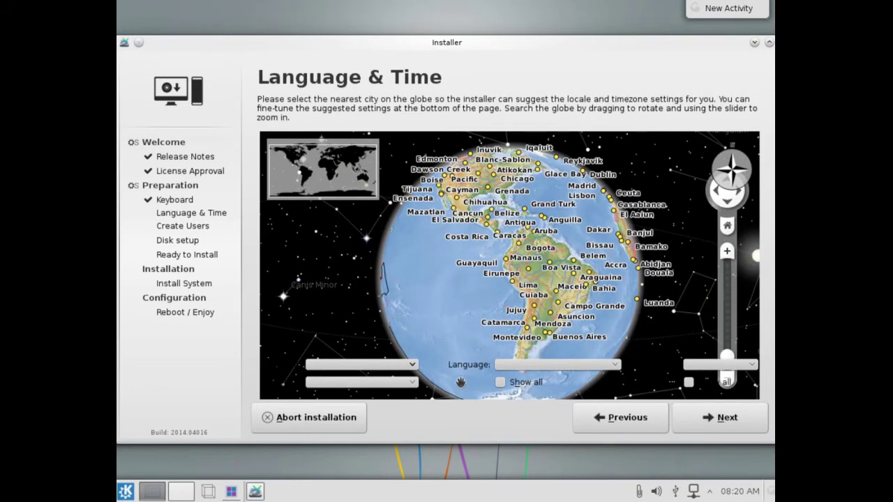
Step: Set the time zone region to Europe and the city to Berlin, and proceed to user creation
click(410, 367)
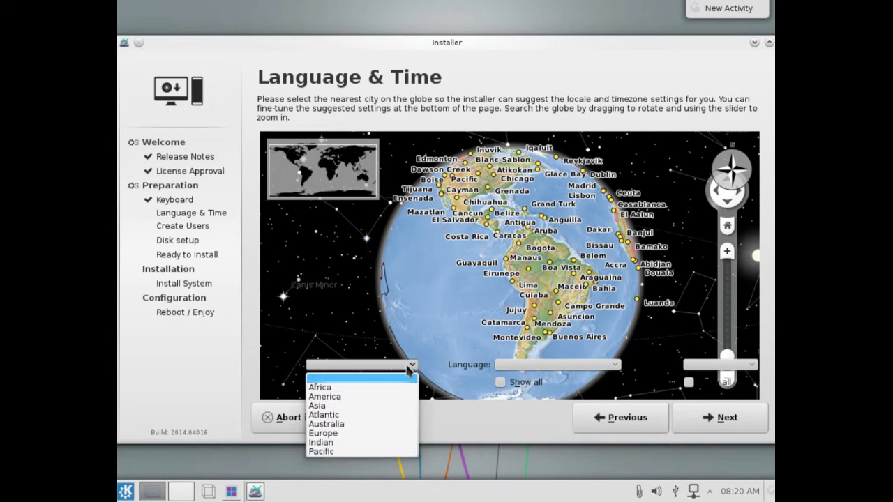
click(388, 434)
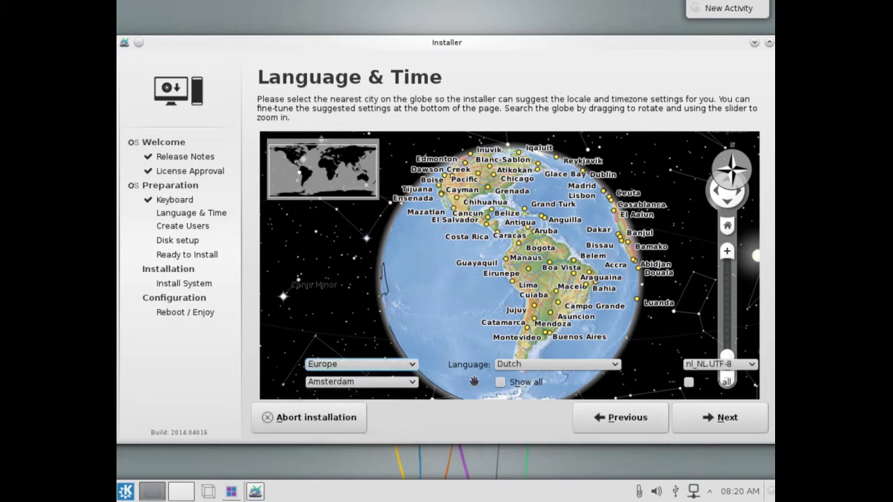
click(409, 388)
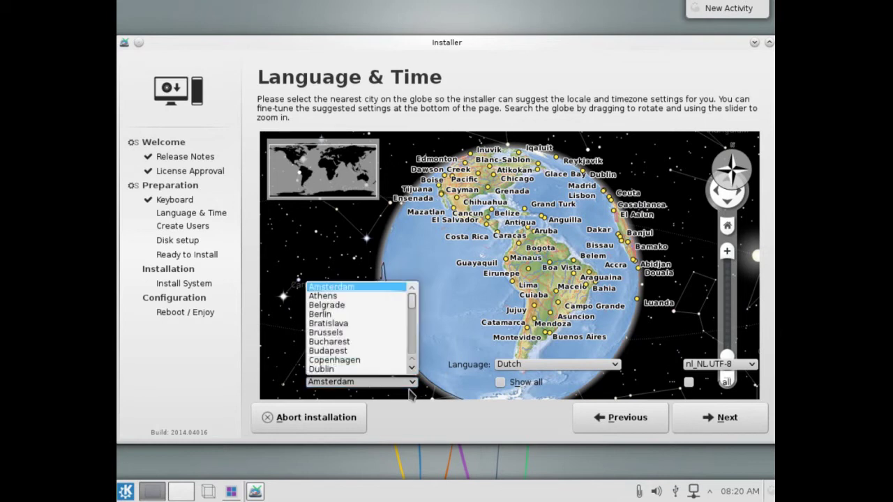
click(402, 322)
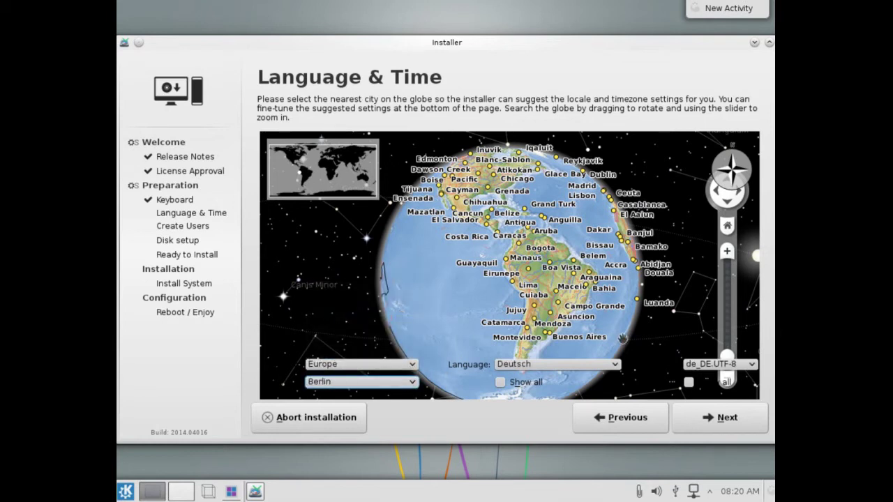
click(712, 427)
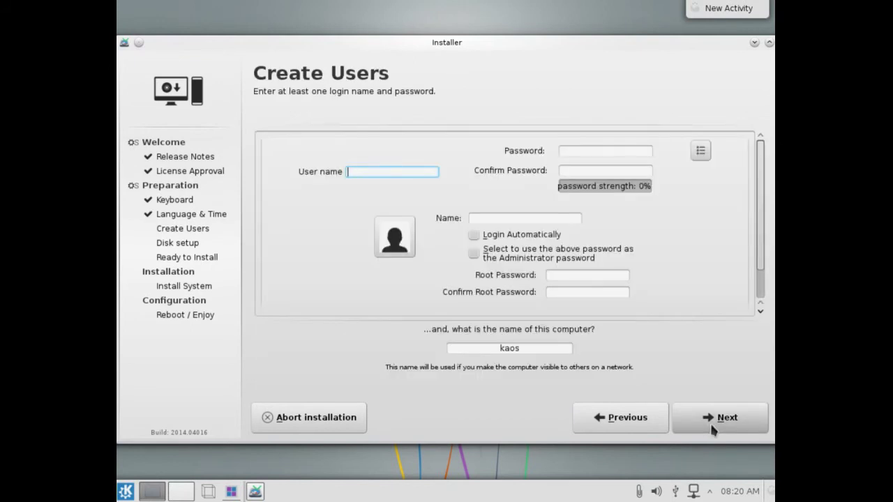
Step: Enter the login user name, and enter and confirm the user's account password
text(paul)
key(Tab)
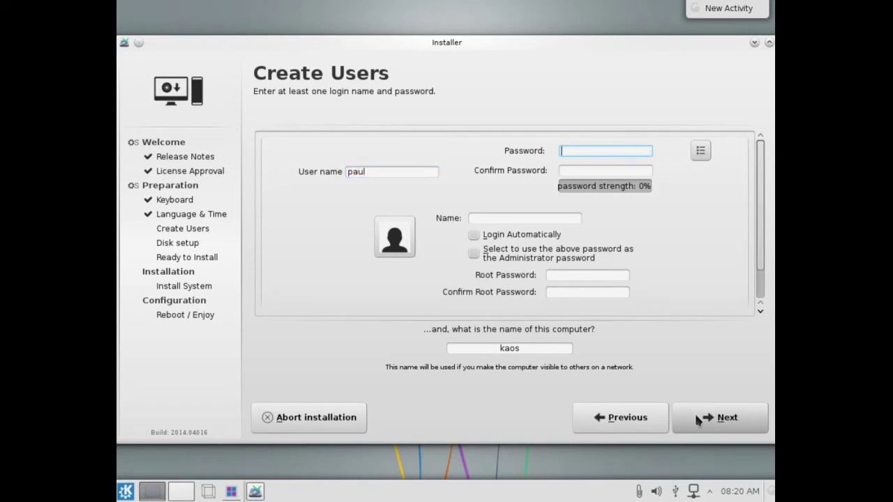
text(*******)
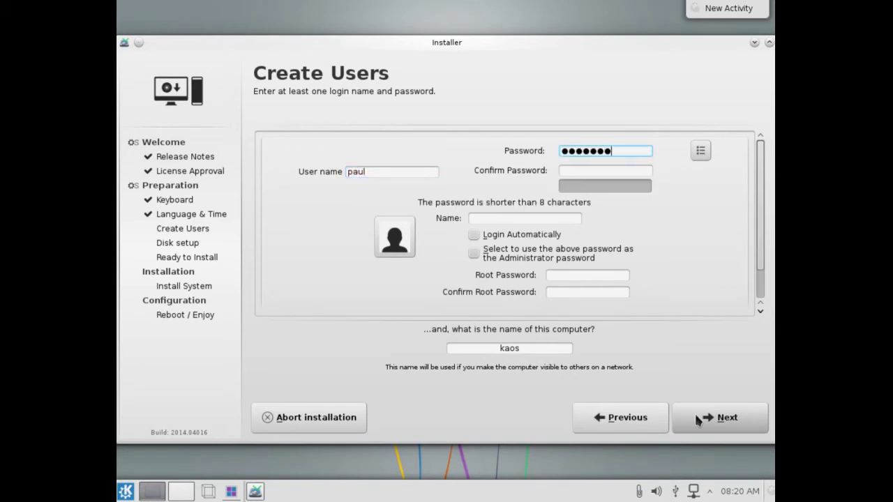
text(*)
key(Tab)
text(*******)
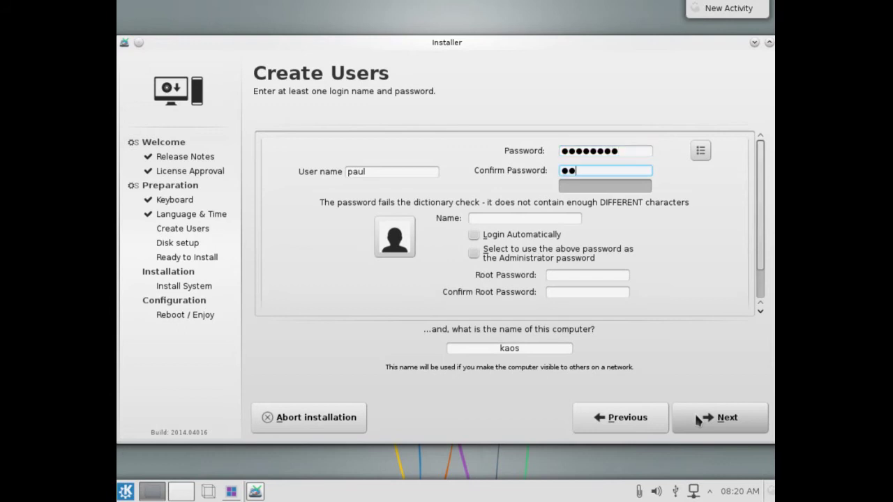
text(*)
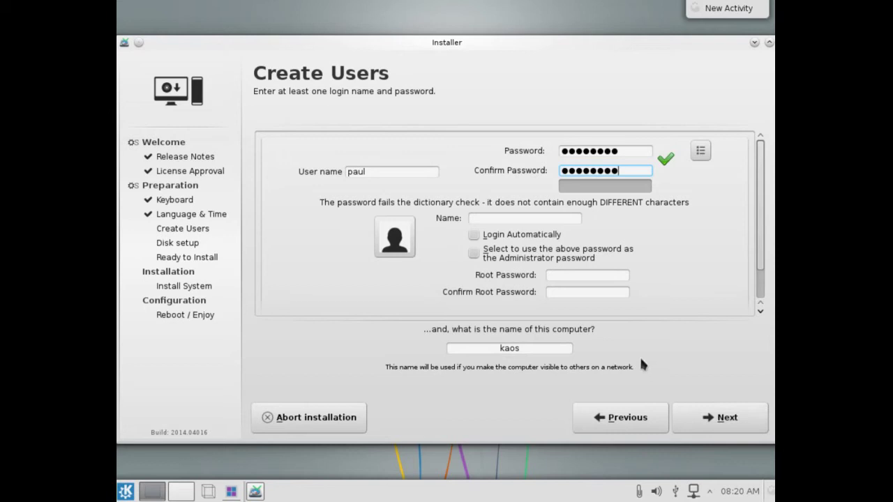
Step: Enter and confirm the root password, and proceed to the disk setup
click(594, 275)
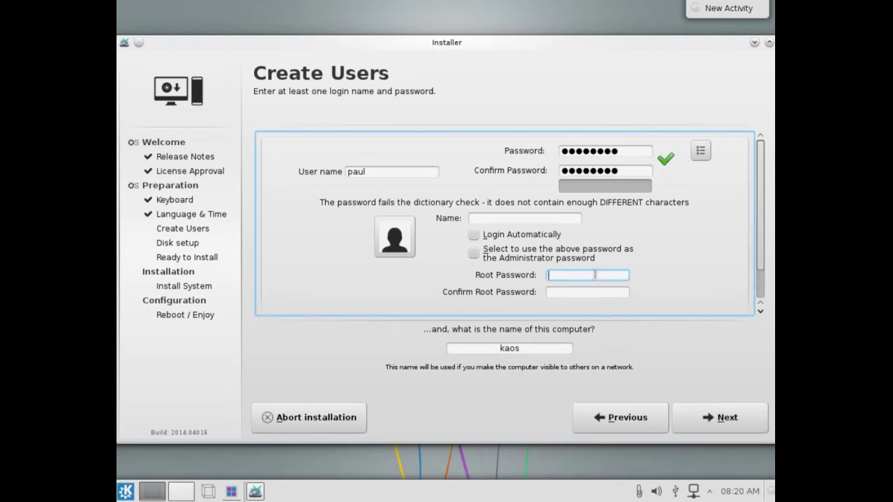
text(********)
key(Tab)
text(********)
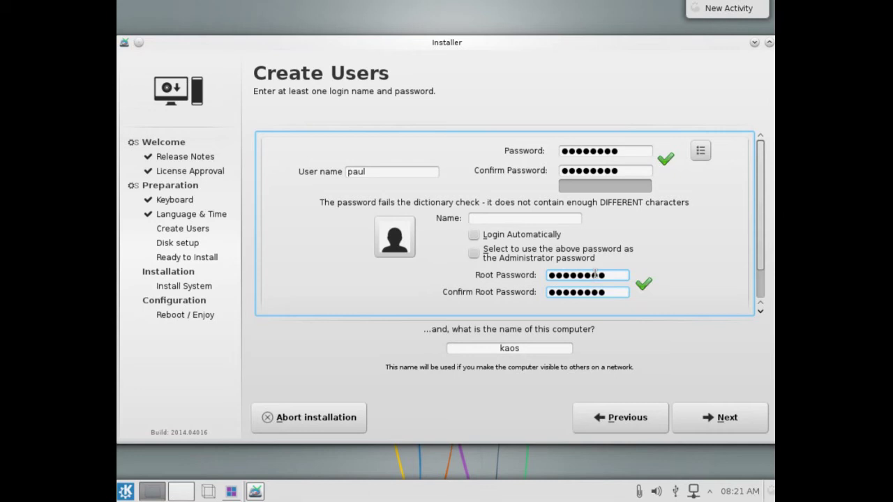
click(723, 426)
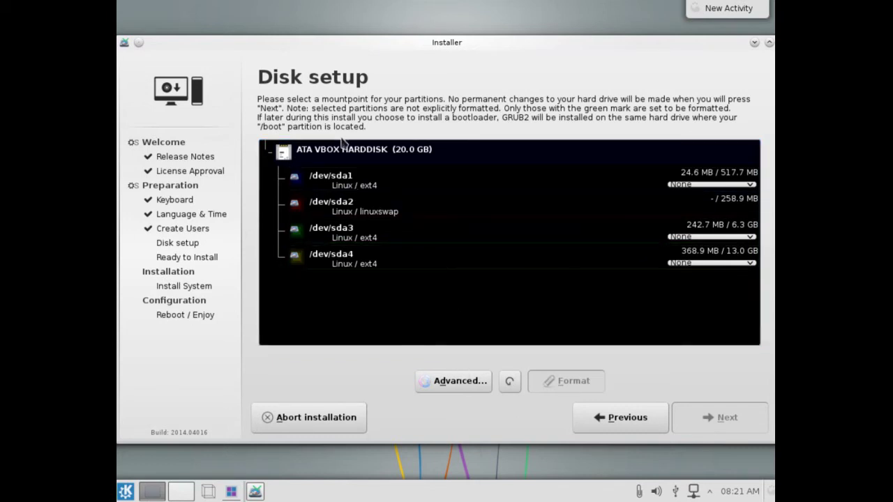
Step: Assign the /boot mount point to /dev/sda1 and mark the partition for formatting as ext4
click(357, 175)
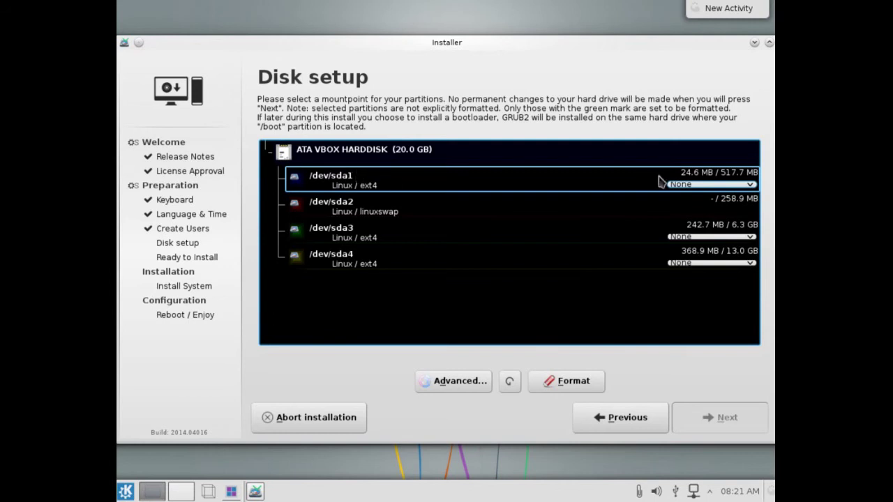
click(686, 185)
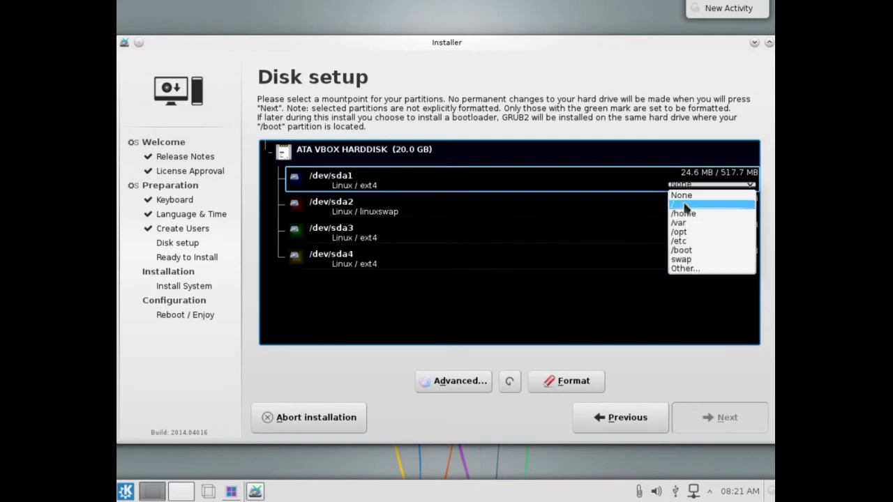
click(682, 250)
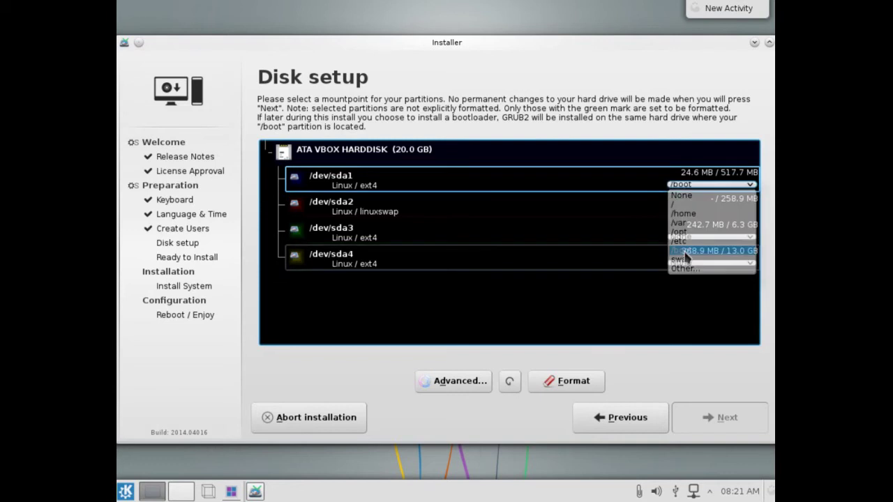
click(567, 388)
click(567, 351)
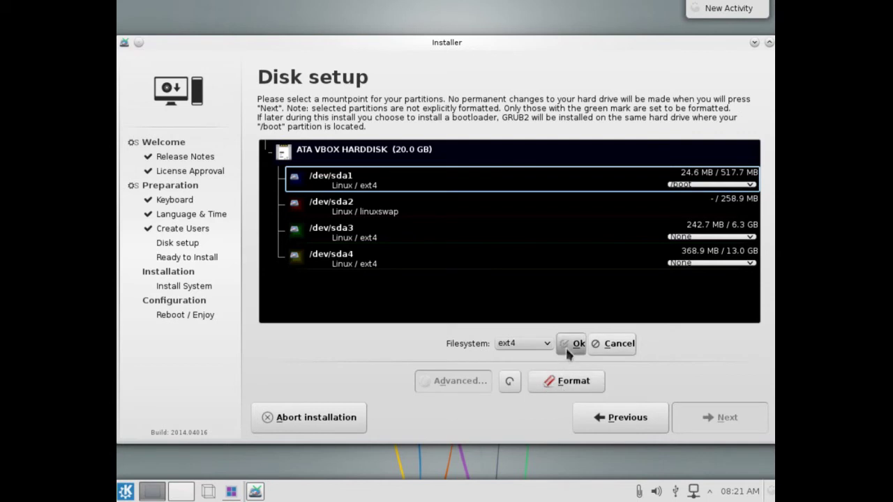
Step: Mark the /dev/sda2 partition for formatting as linuxswap
click(375, 202)
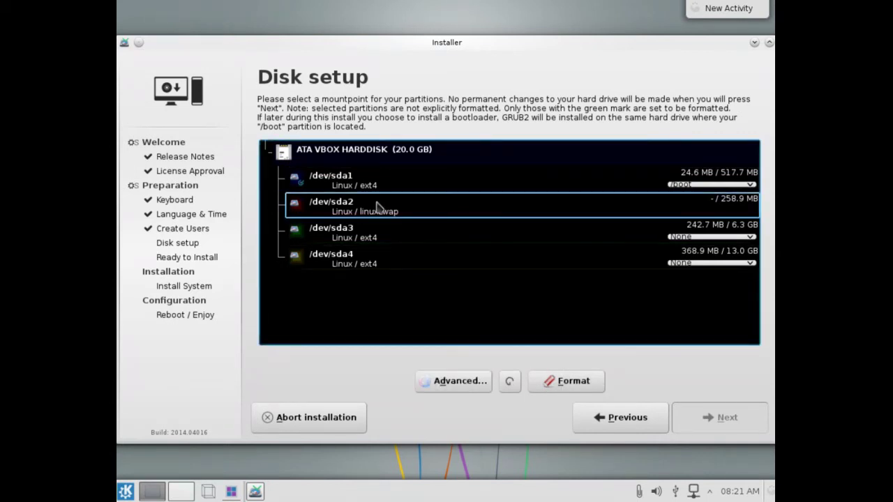
click(569, 380)
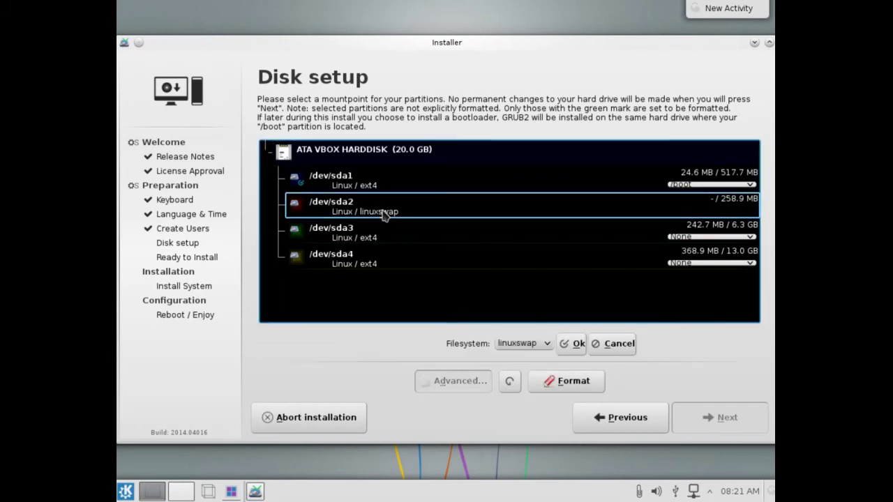
click(572, 341)
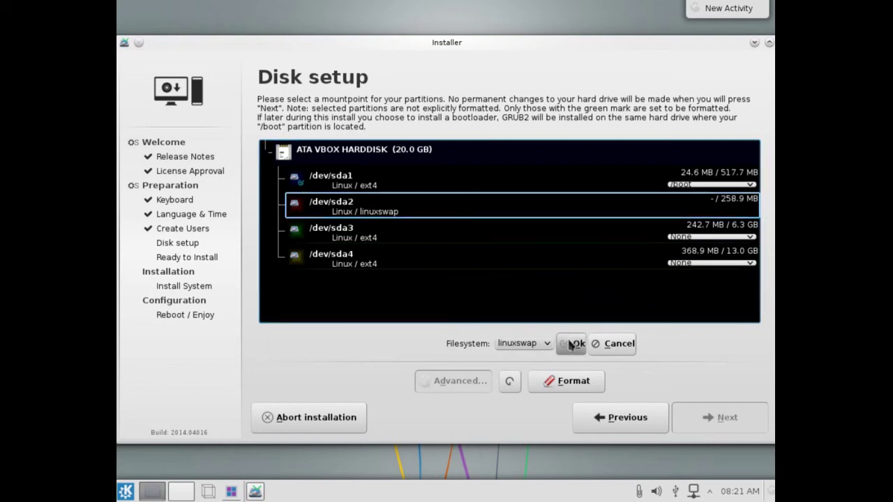
Step: Assign the /home mount point to /dev/sda3 and mark the partition for formatting
click(496, 240)
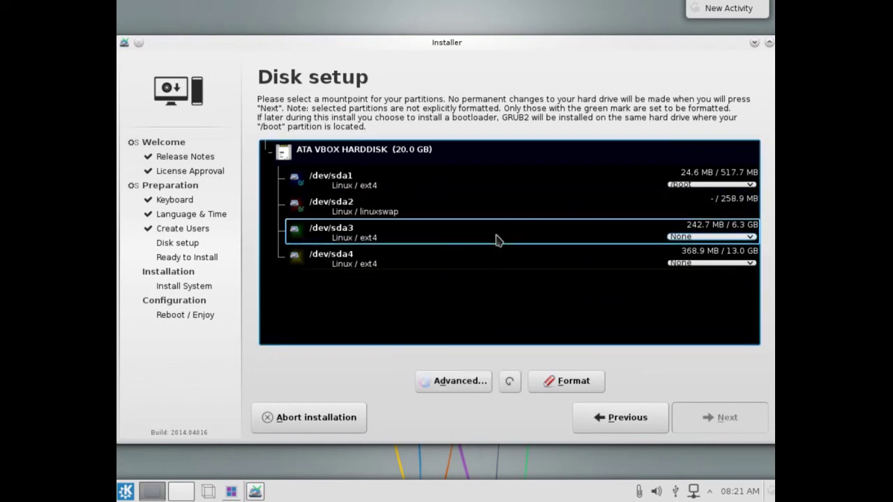
click(689, 238)
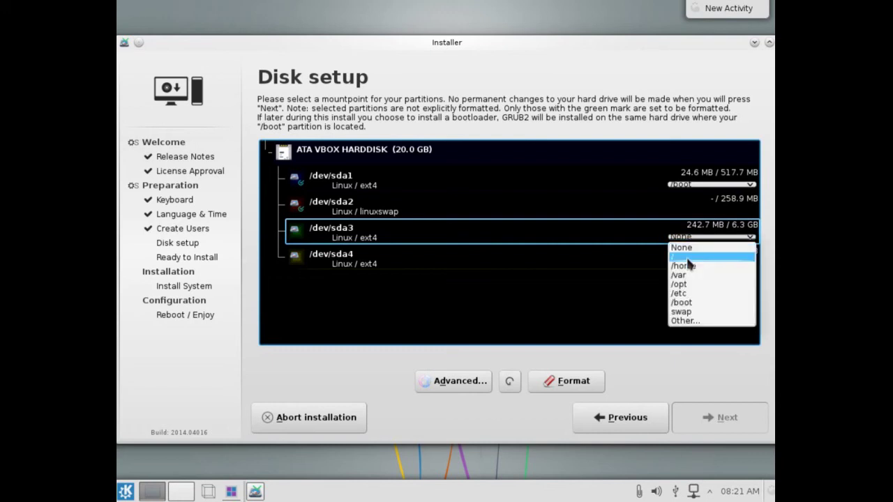
click(686, 265)
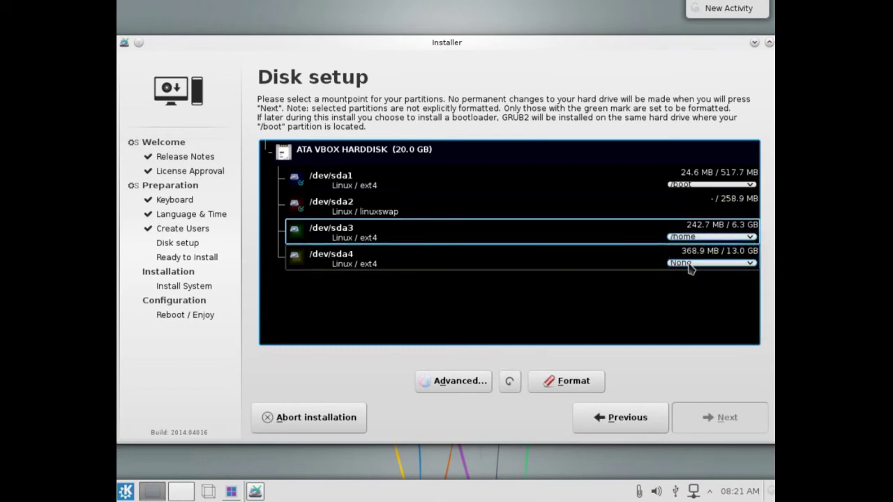
click(569, 380)
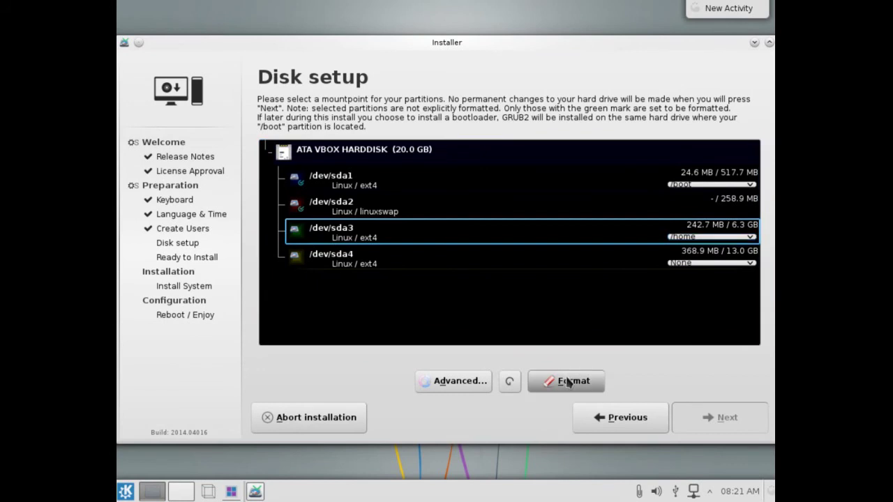
click(575, 346)
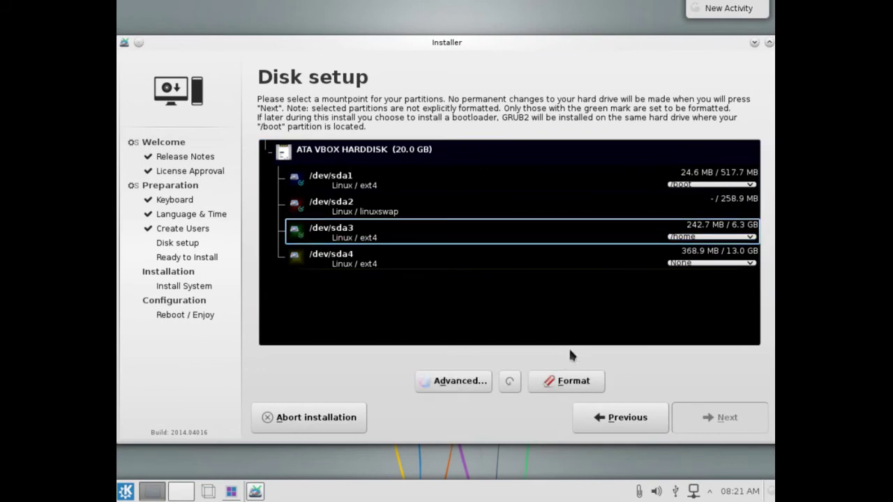
Step: Assign the root mount point / to /dev/sda4 and mark the partition for formatting as ext4
click(530, 262)
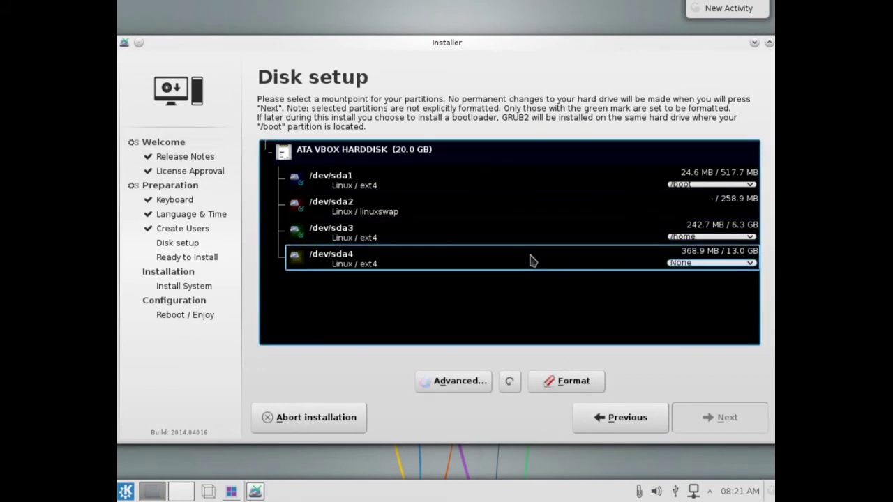
click(716, 263)
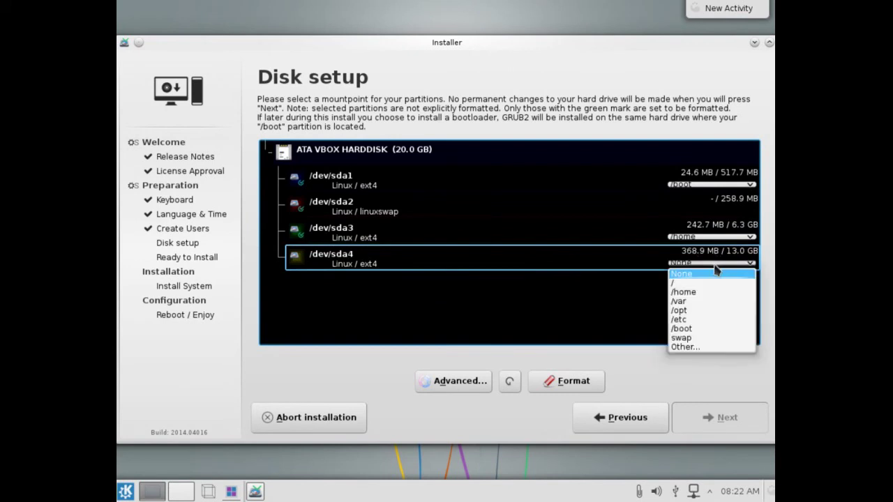
click(708, 283)
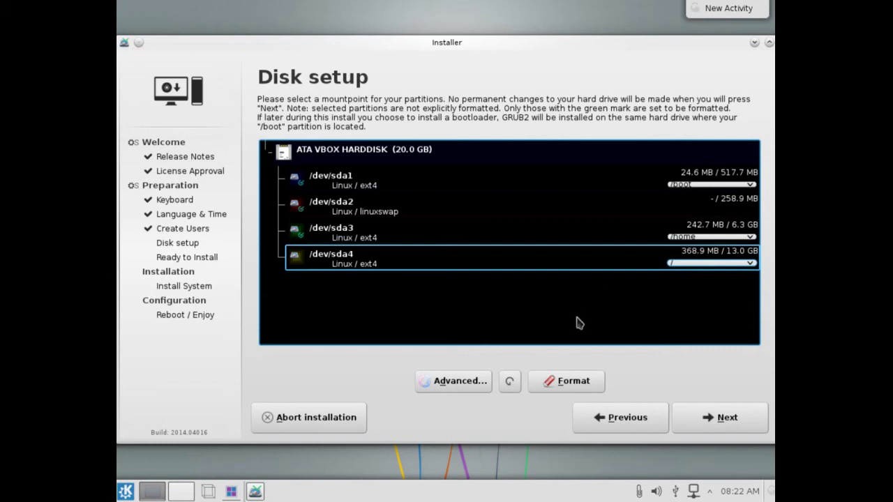
click(575, 382)
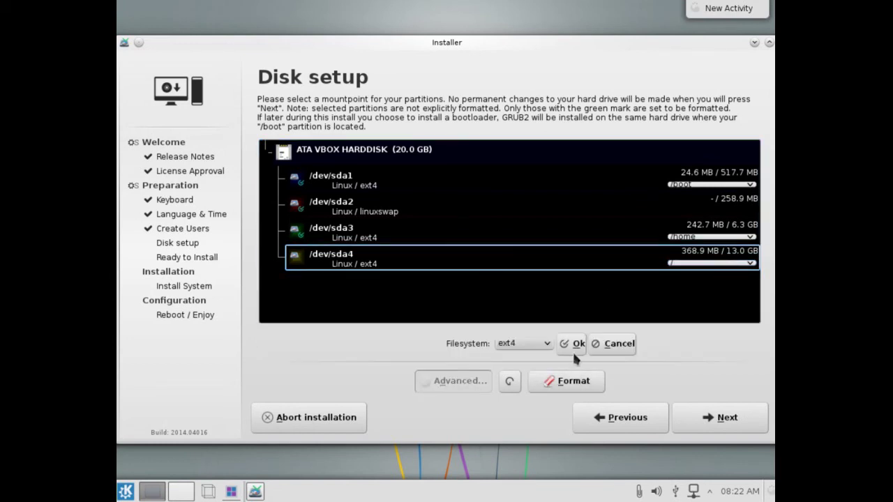
click(576, 342)
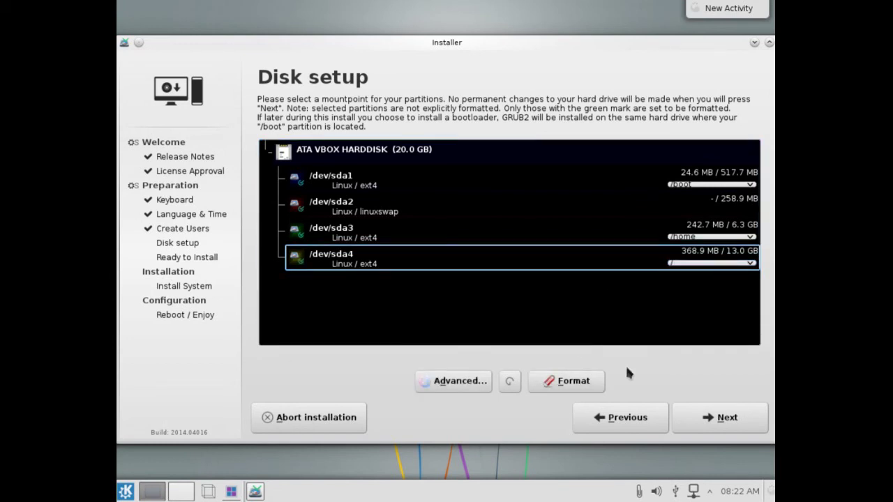
Step: Accept the disk setup and the installation summary to start installing the system
click(695, 413)
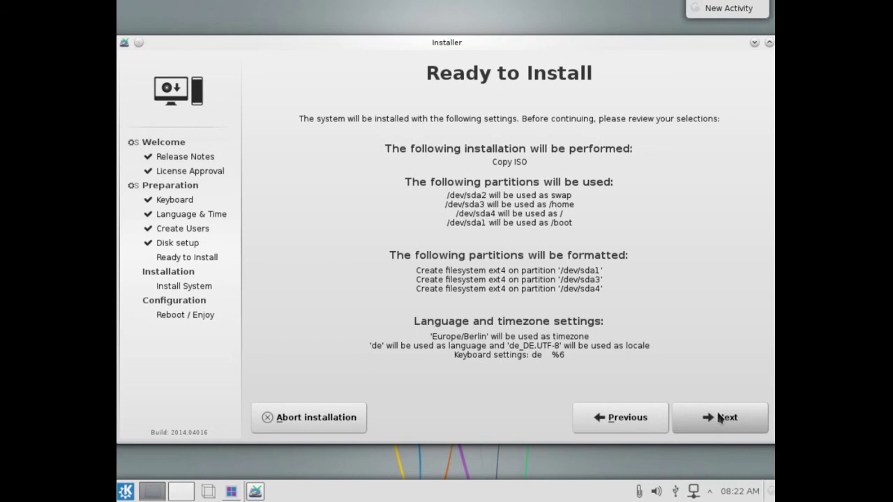
click(720, 417)
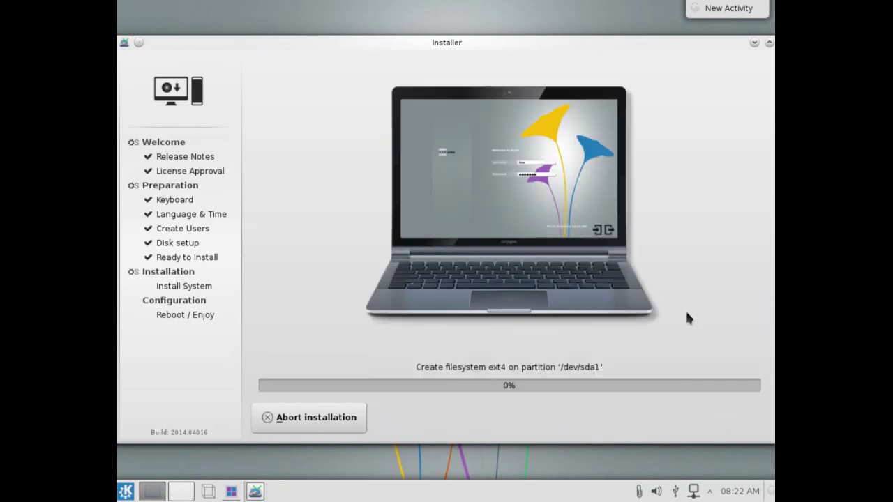